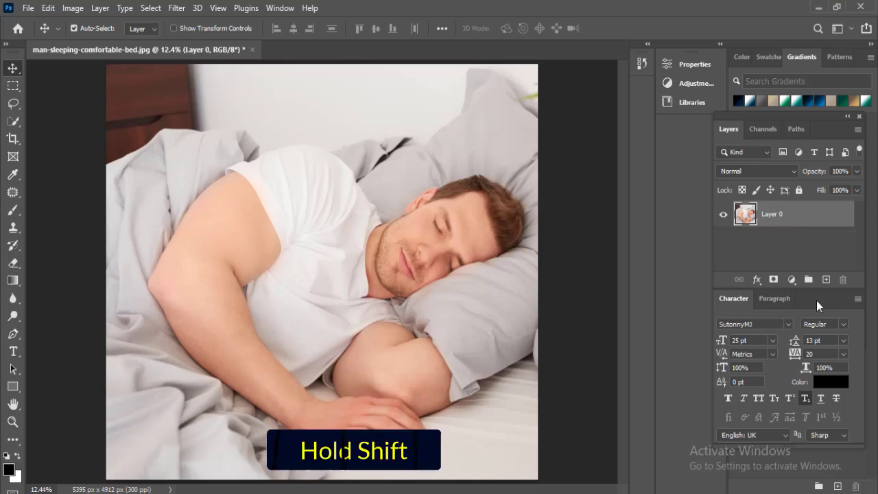
Step: Add a new layer filled with dark blue #1f292f above the photo and set its blend mode to Hard Light
click(826, 279)
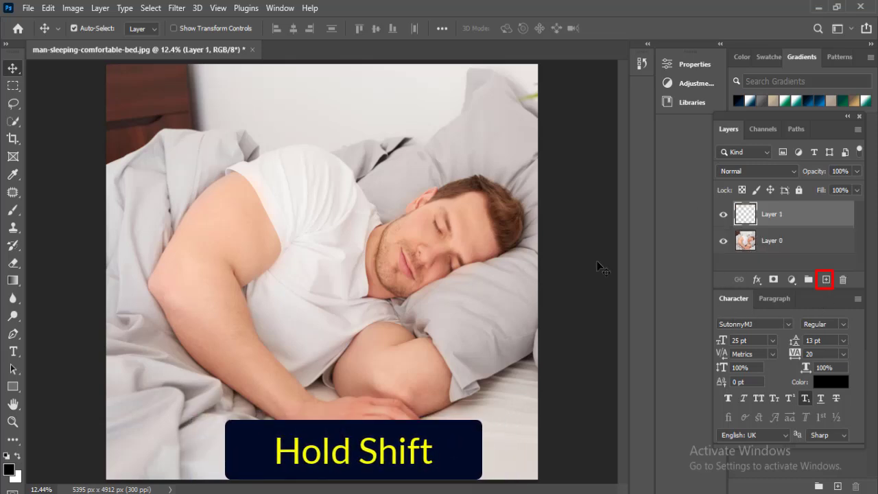
double_click(8, 469)
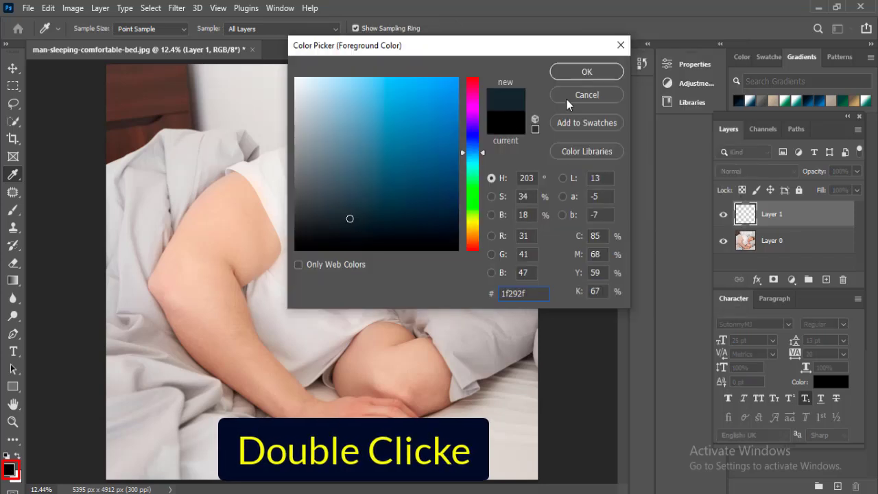
click(602, 71)
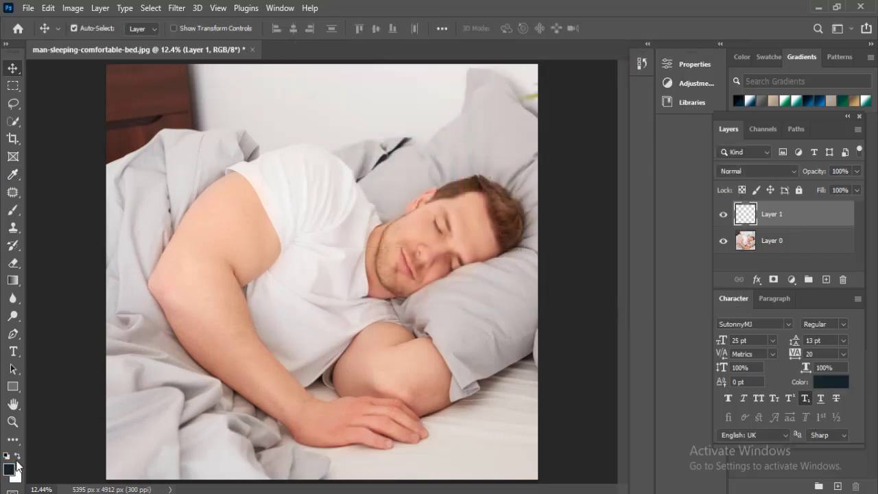
click(18, 457)
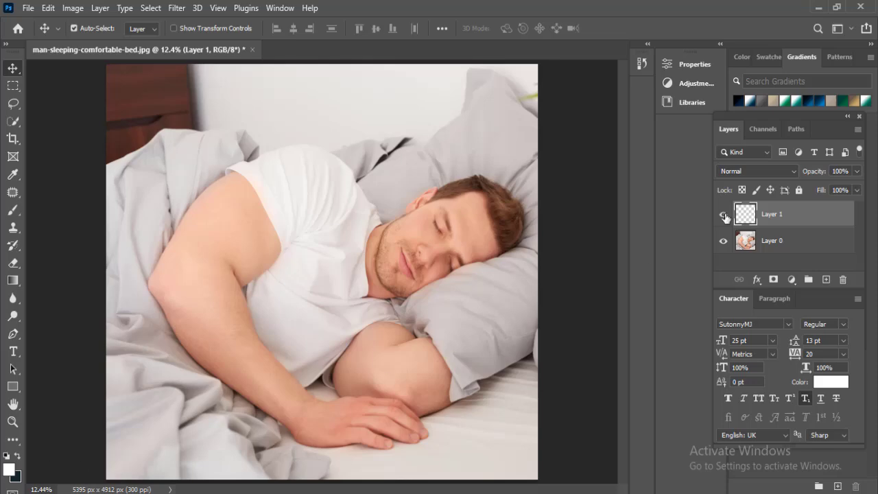
key(ctrl+Delete)
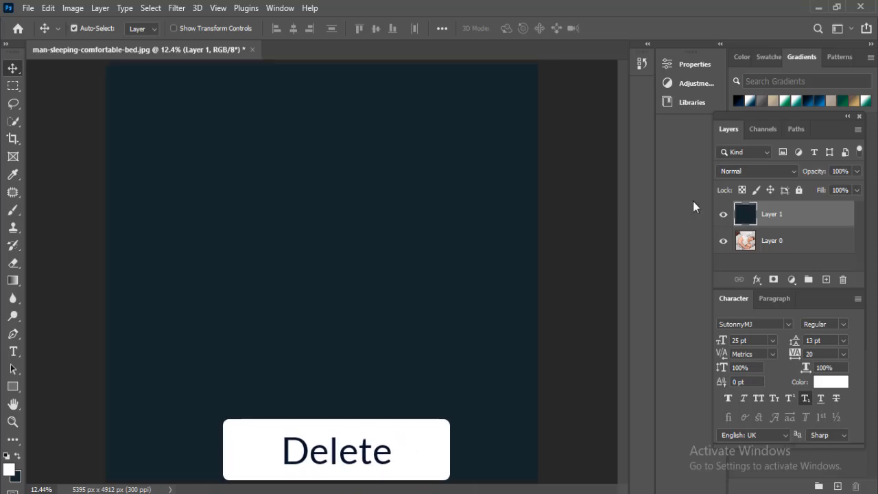
click(793, 171)
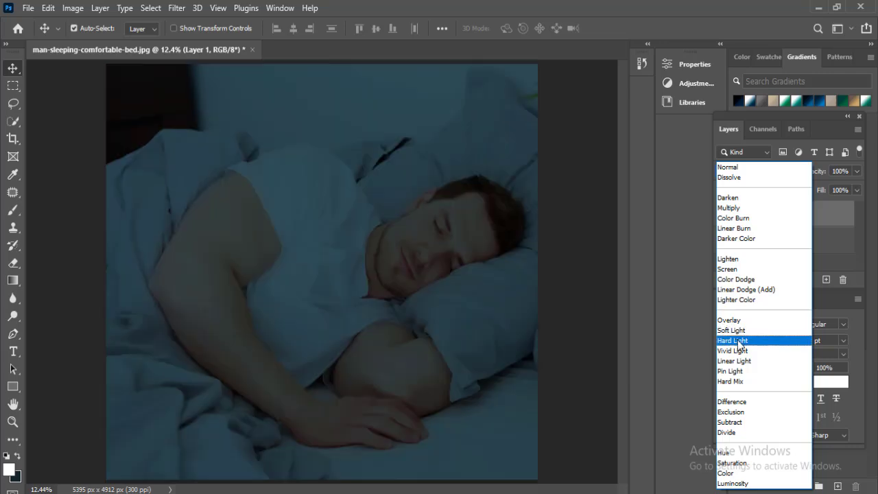
click(732, 340)
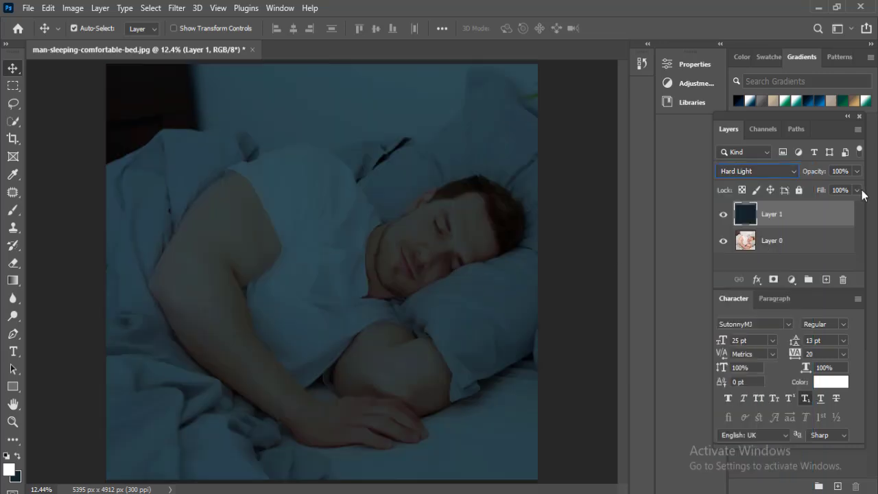
Step: On a new layer, draw a white rounded rectangle about 691 × 1078 px with 104 px corners and copy it into a row of three
click(826, 279)
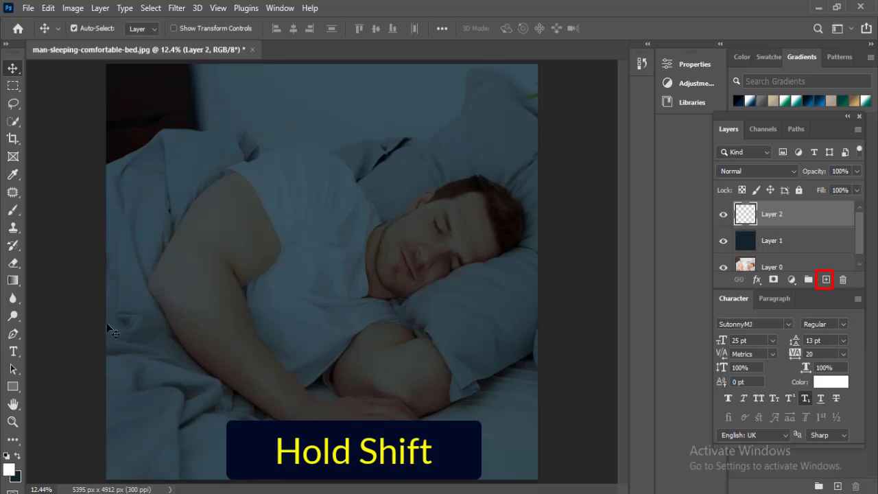
click(8, 384)
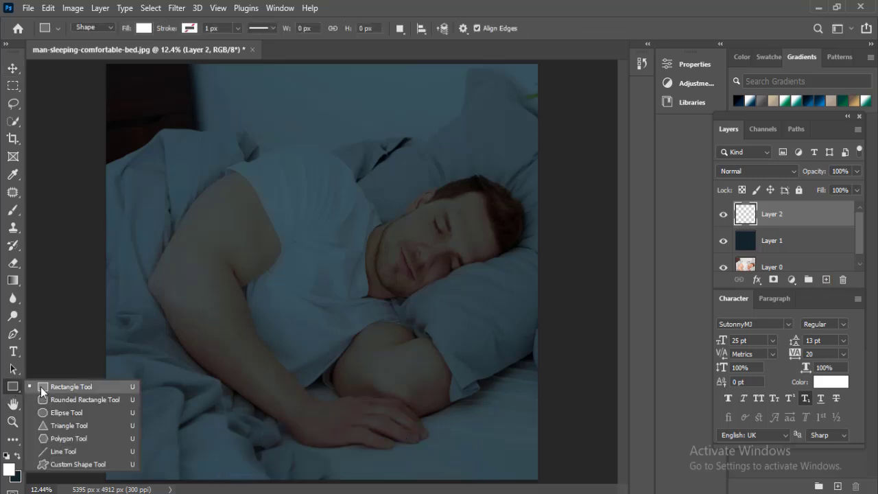
click(41, 387)
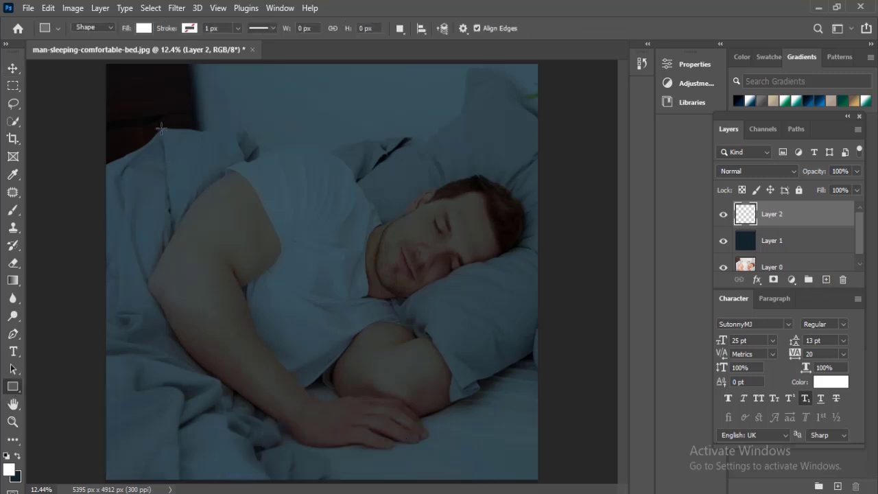
drag(158, 119, 325, 174)
click(13, 69)
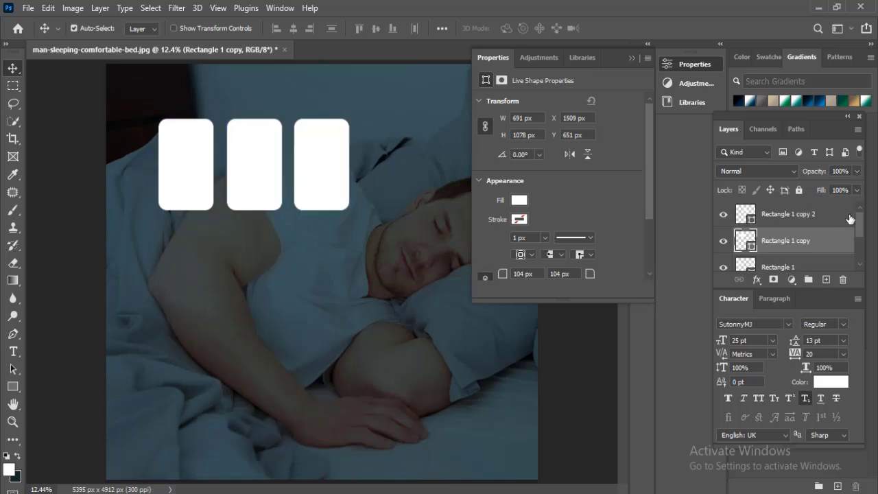
Step: Duplicate the row of three rectangles twice, placing the copies evenly below to form a three-by-three grid
click(830, 223)
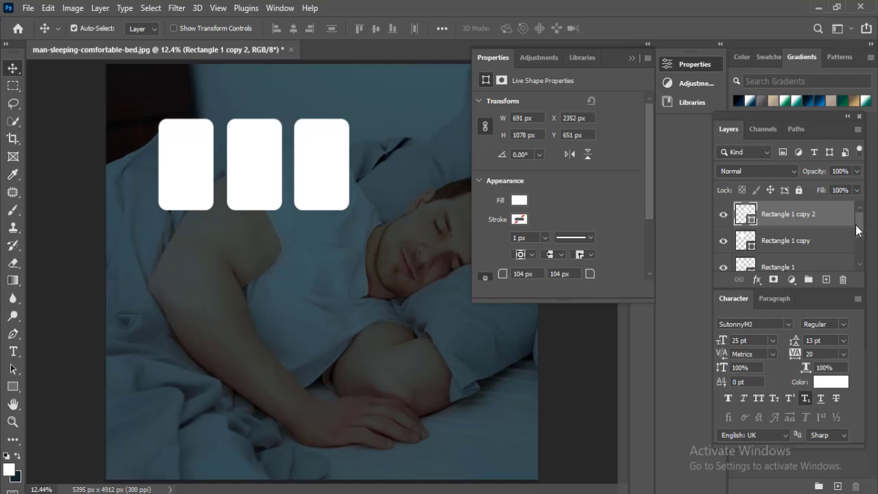
scroll(856, 230, down, 1)
shift+click(825, 245)
key(ctrl+j)
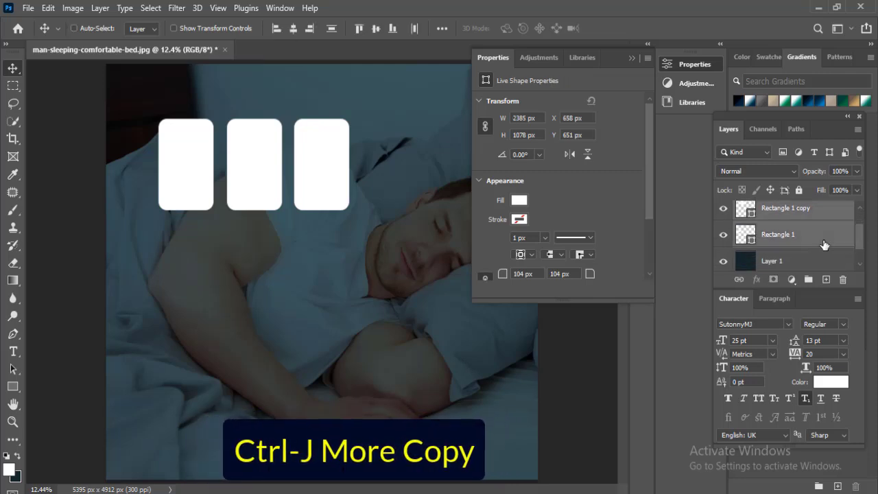
drag(296, 184, 325, 281)
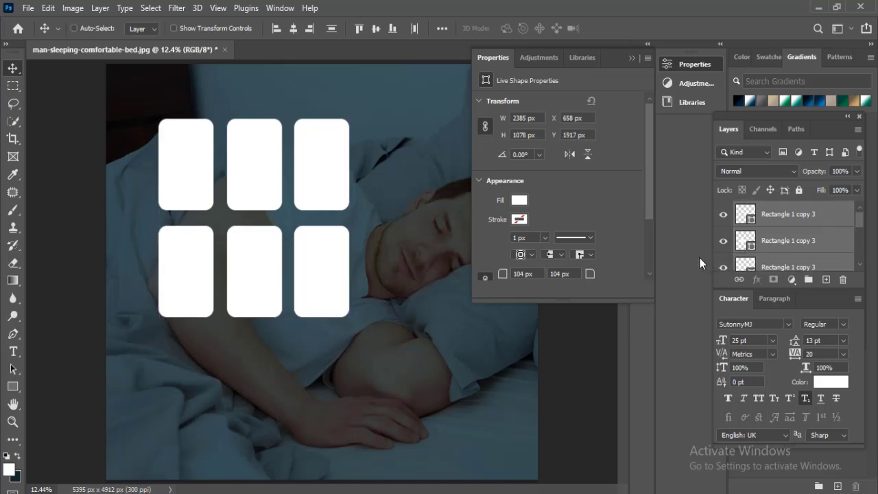
key(ctrl+j)
drag(314, 290, 310, 391)
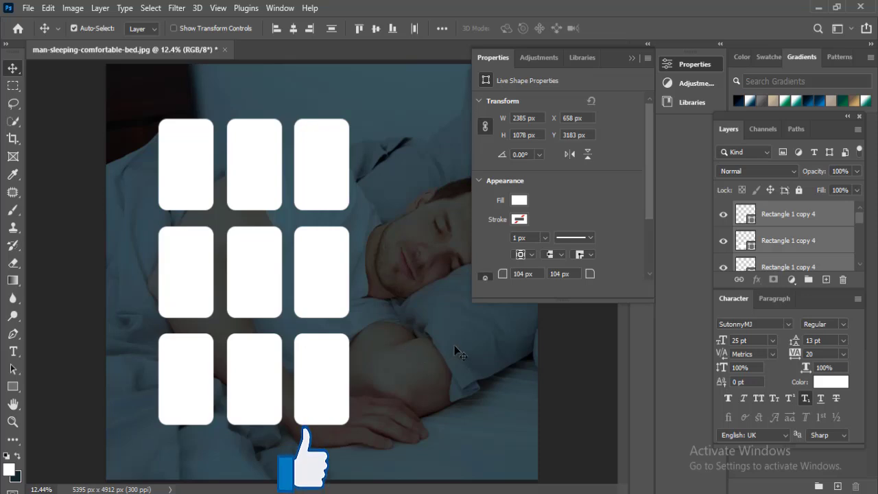
Step: Merge all nine rectangle layers into one layer and rasterize it
scroll(789, 237, down, 5)
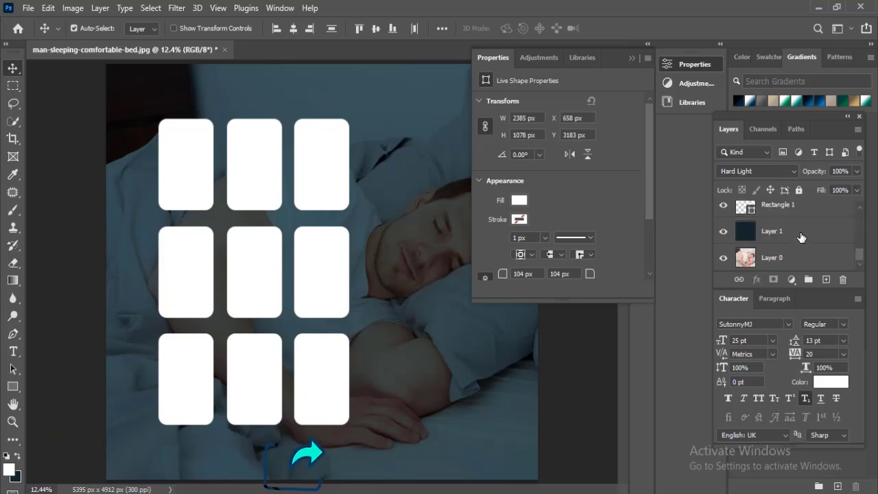
click(801, 233)
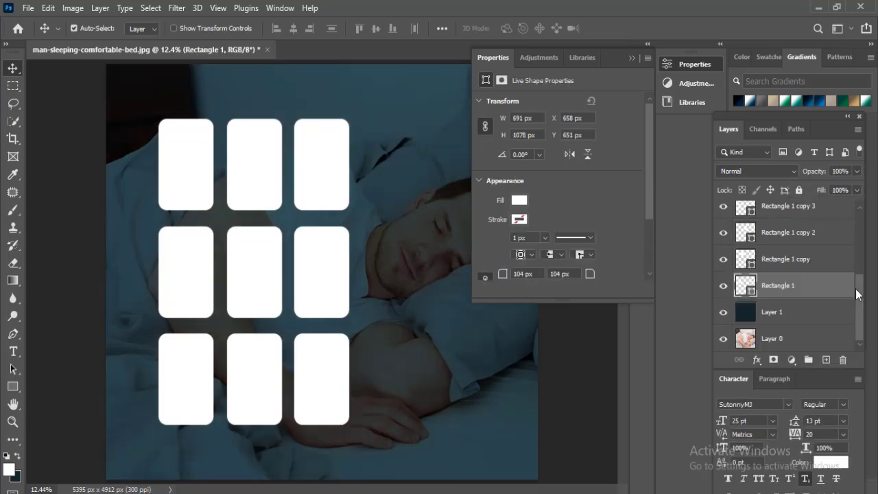
drag(857, 293, 861, 217)
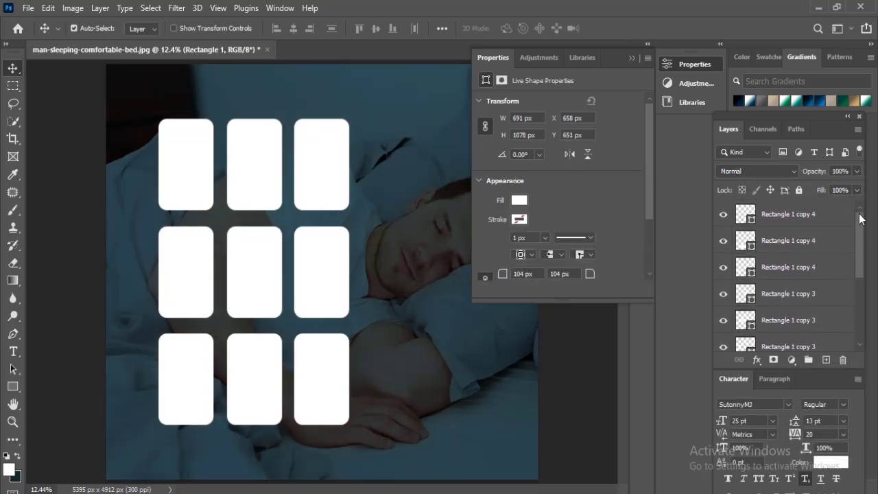
shift+click(817, 216)
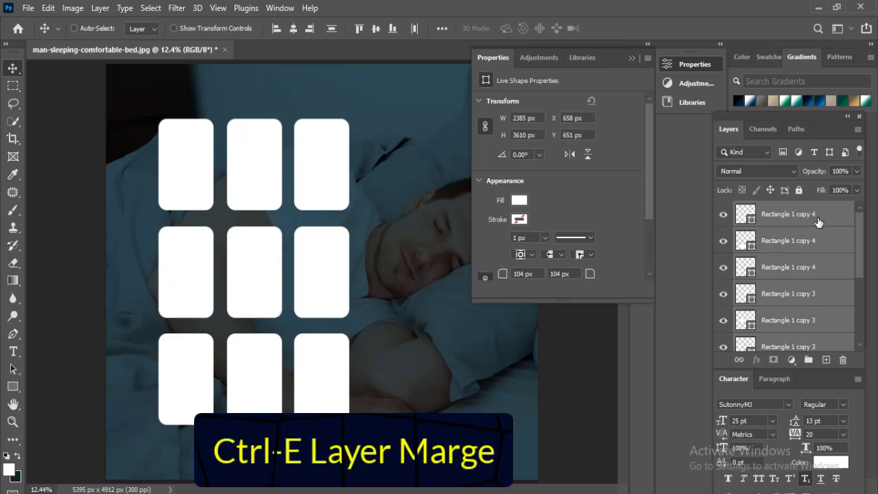
key(ctrl+e)
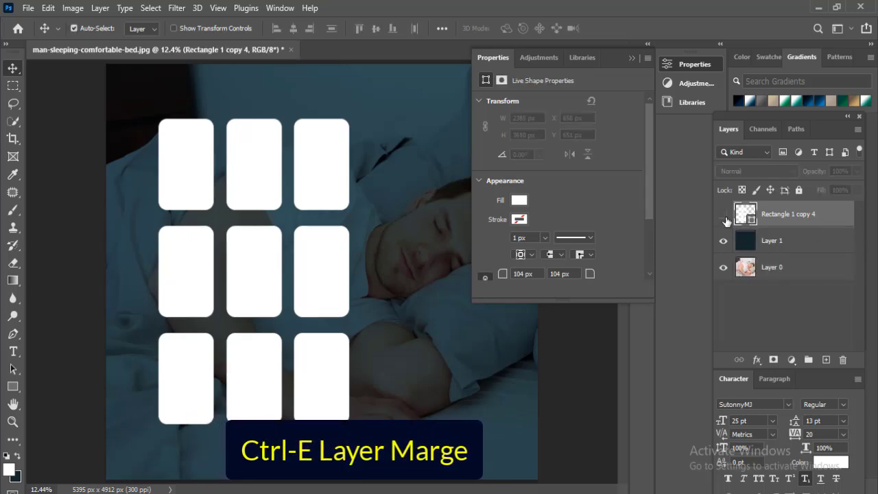
click(723, 215)
click(723, 215)
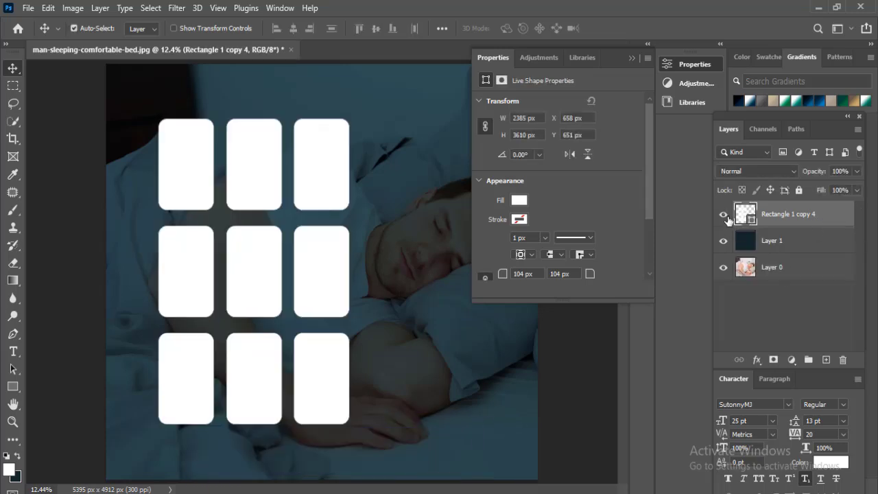
right_click(790, 218)
click(649, 207)
Step: Rotate the rectangle grid 90° and enlarge it slightly so it spans the man's arm, chest and face
key(ctrl+t)
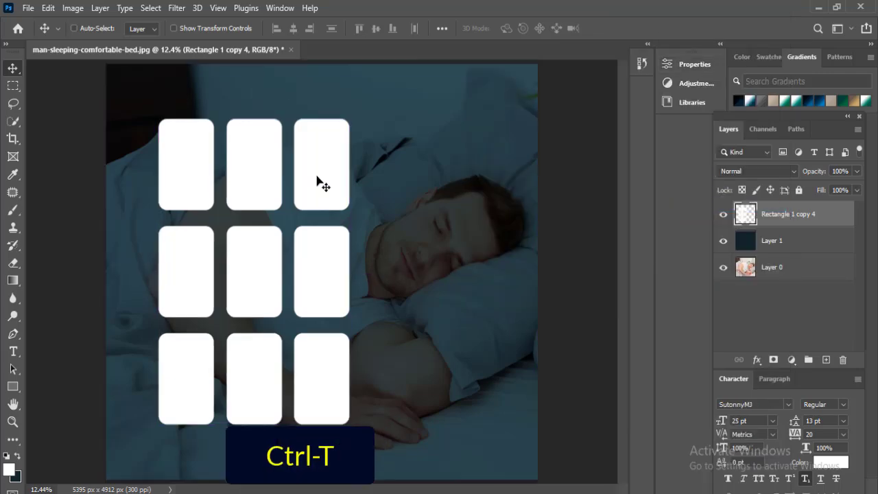
key(ctrl+t)
drag(367, 117, 395, 370)
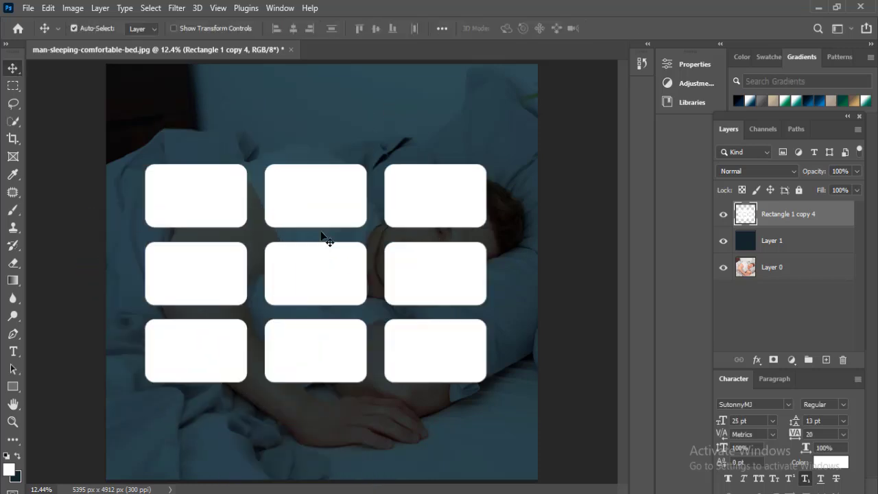
Step: Distort the rectangle grid in perspective so it narrows toward the man's head, and tilt it slightly counterclockwise
key(ctrl+t)
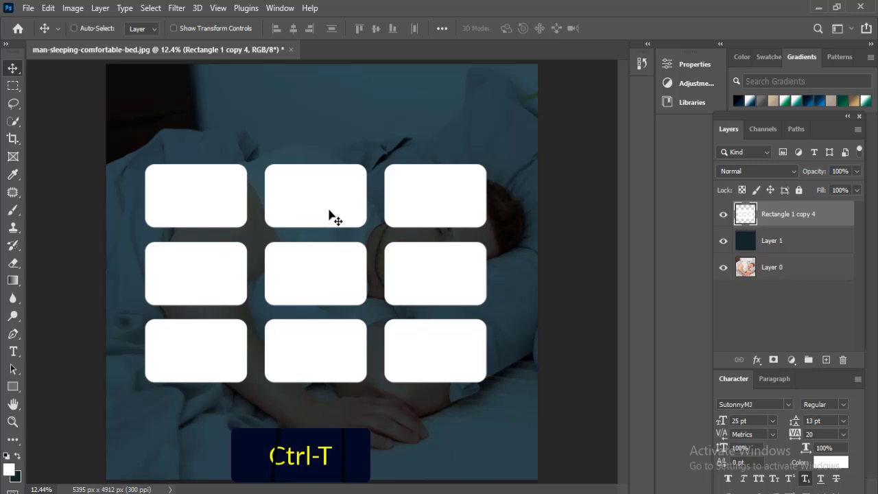
right_click(329, 214)
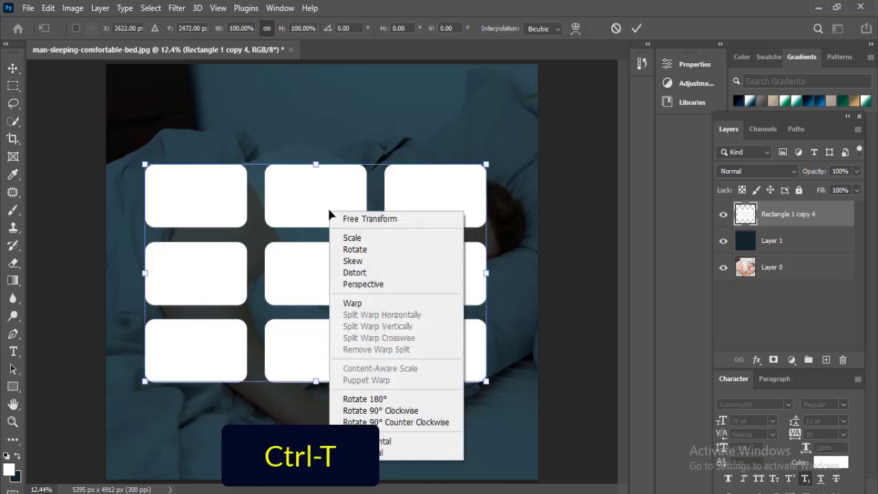
click(364, 285)
drag(487, 166, 505, 142)
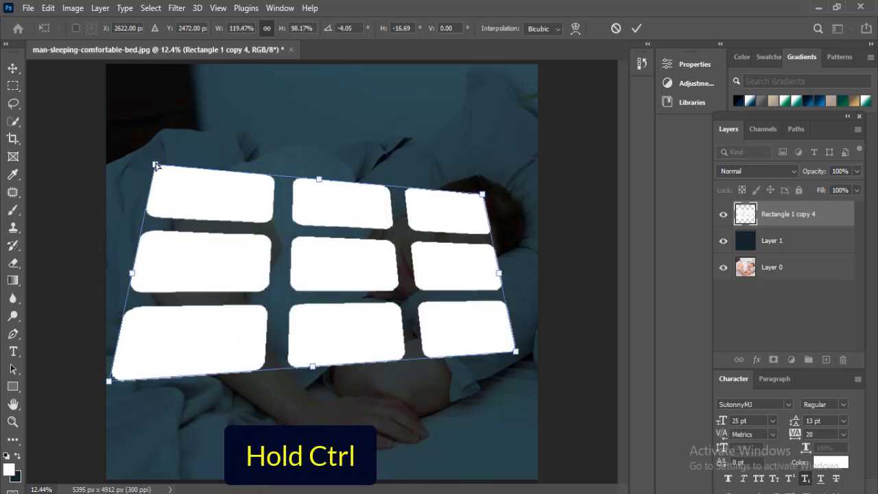
drag(156, 166, 141, 177)
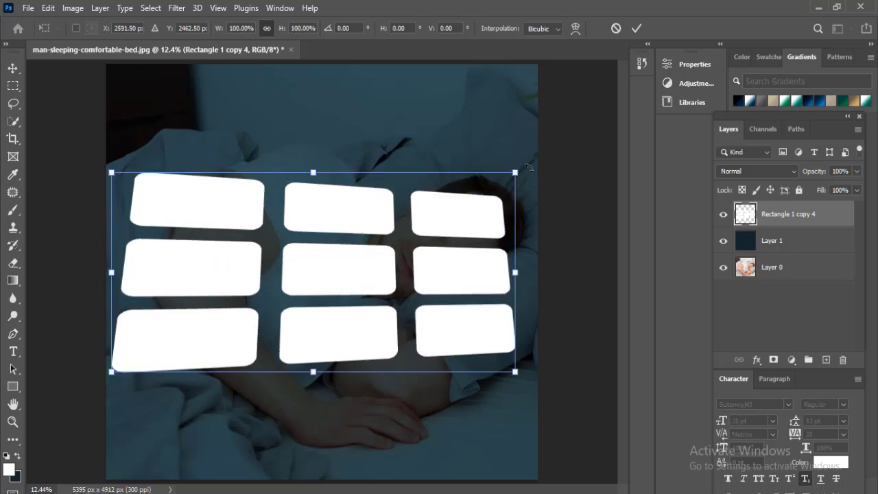
drag(516, 172, 506, 142)
key(Return)
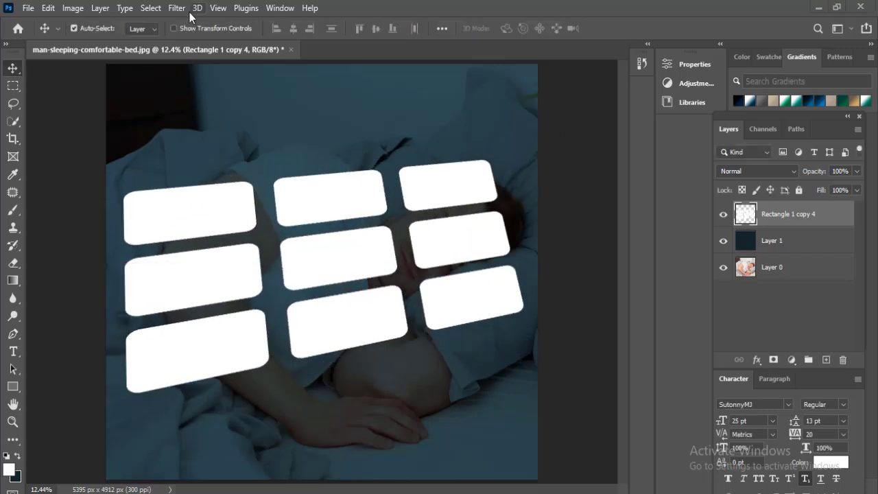
Step: Apply a Gaussian Blur with a radius of 50 pixels to the rectangle grid
click(177, 8)
mouse_move(202, 182)
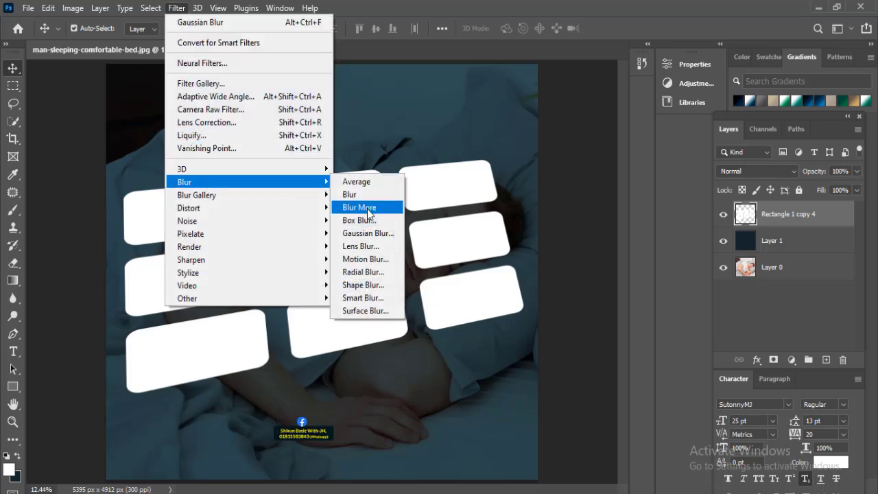
click(368, 233)
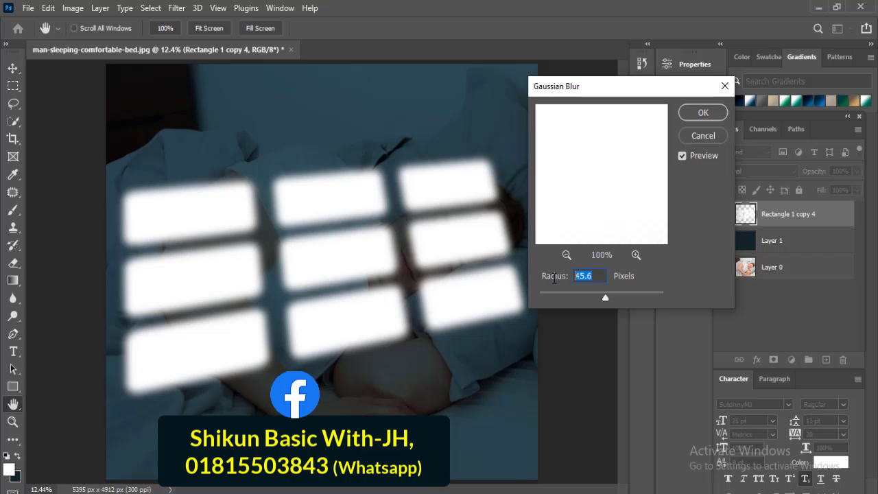
text(50)
click(703, 114)
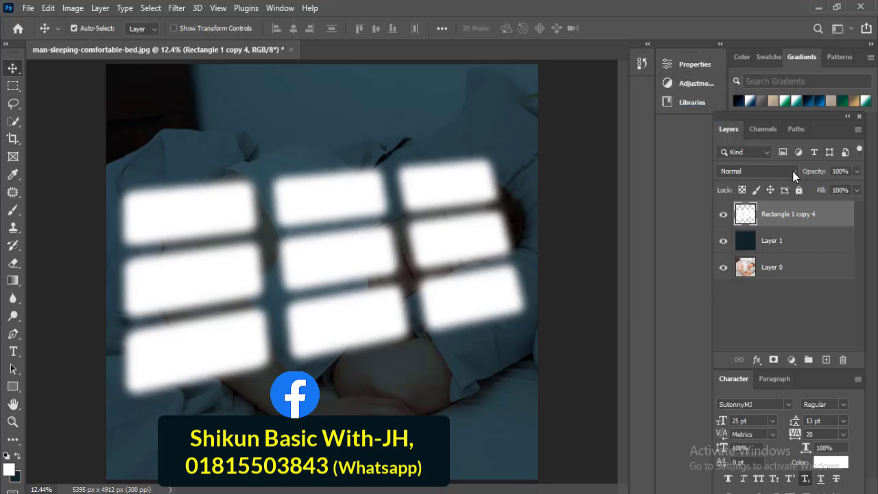
Step: Set the rectangle grid layer's blend mode to Overlay and its opacity to 90%
click(792, 171)
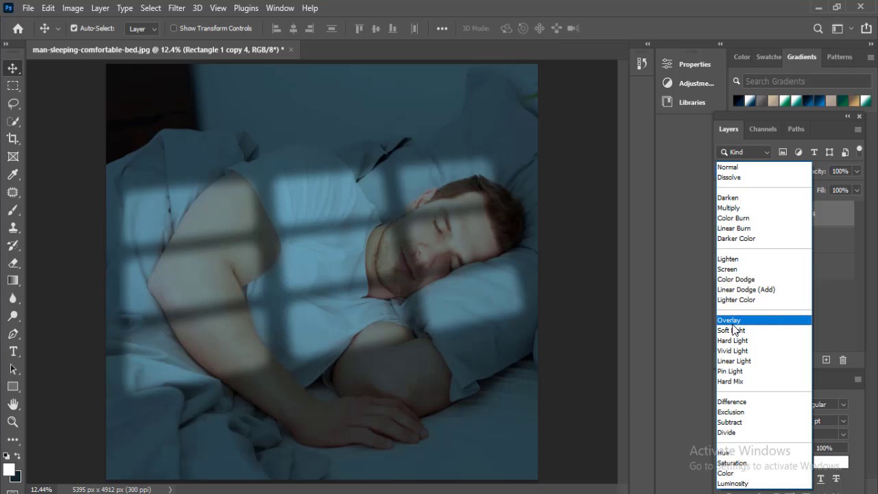
click(731, 323)
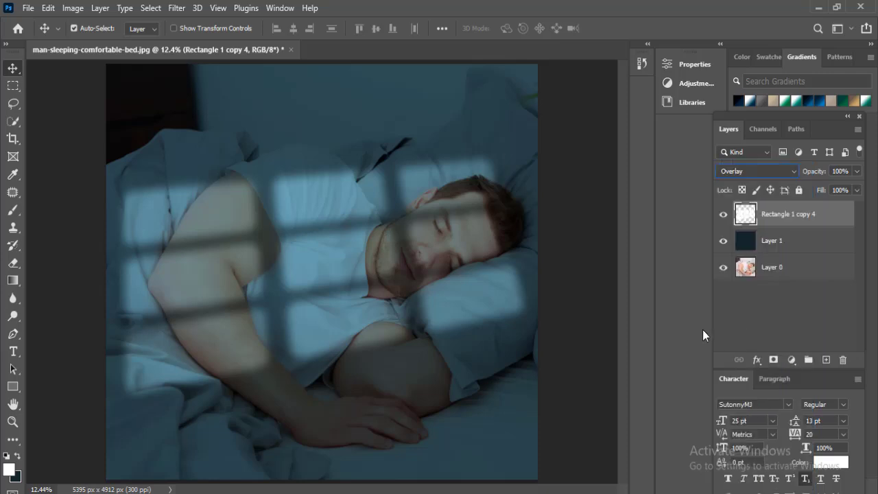
click(857, 172)
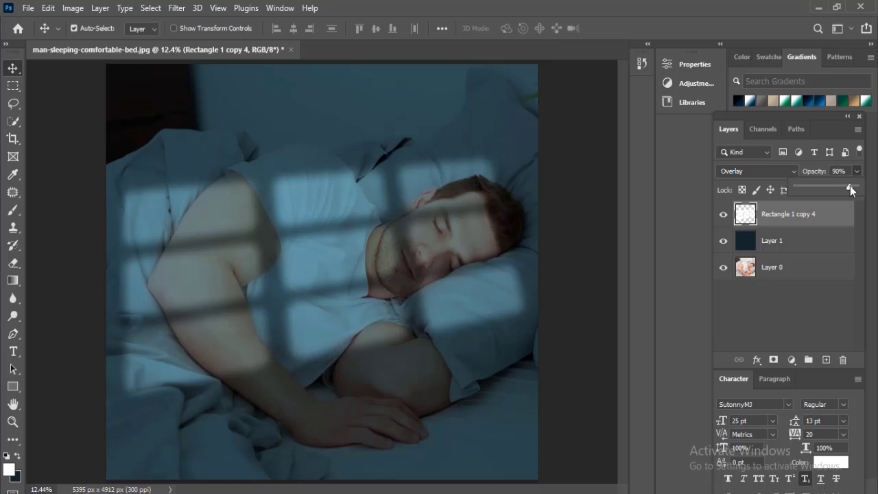
click(17, 70)
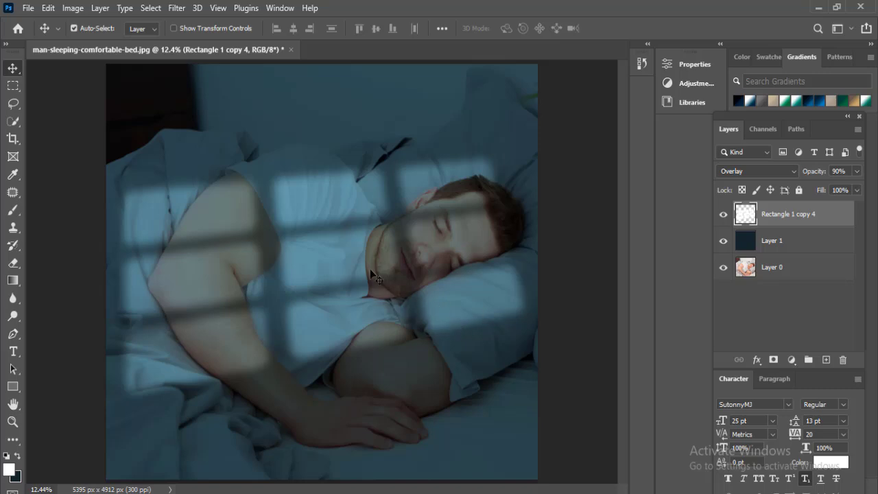
Step: Move the blurred rectangle grid slightly up and to the right over the sleeping man
drag(372, 274, 349, 249)
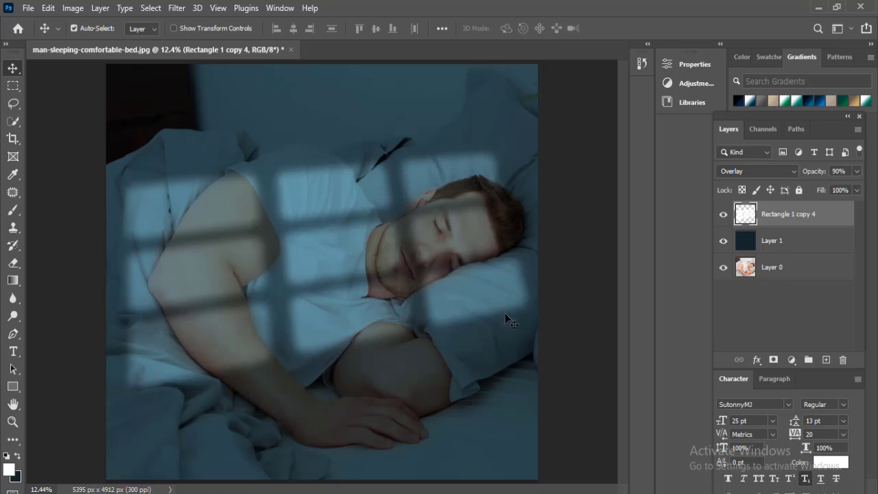
Step: Group the rectangle grid and dark blue fill layers under the name "Sun Effects", and toggle the group's visibility to compare before and after
shift+click(795, 245)
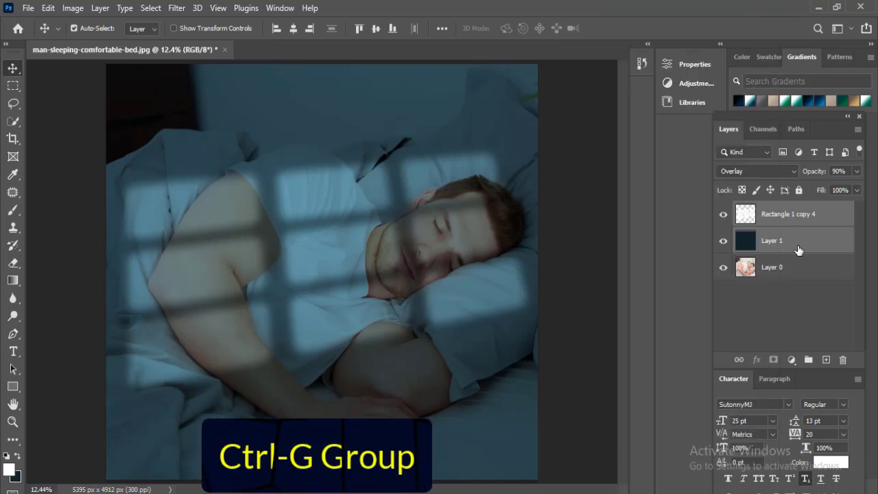
key(ctrl+g)
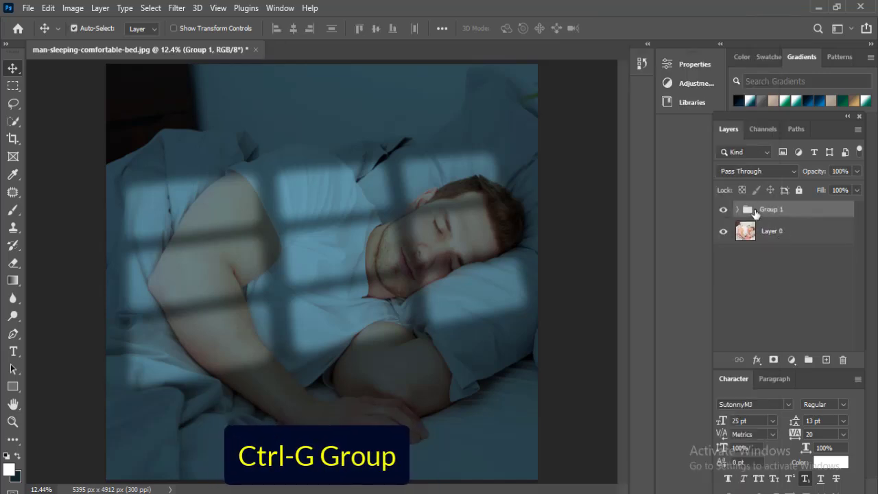
double_click(771, 209)
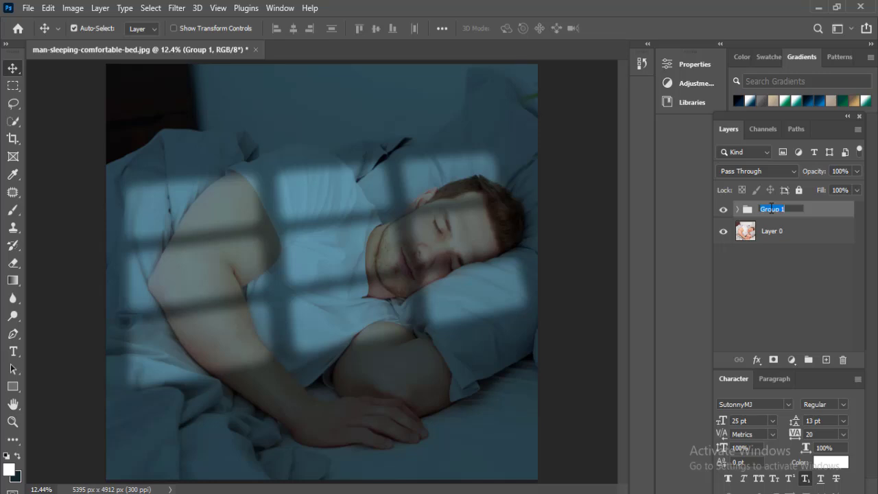
text(Sun Effects)
key(Return)
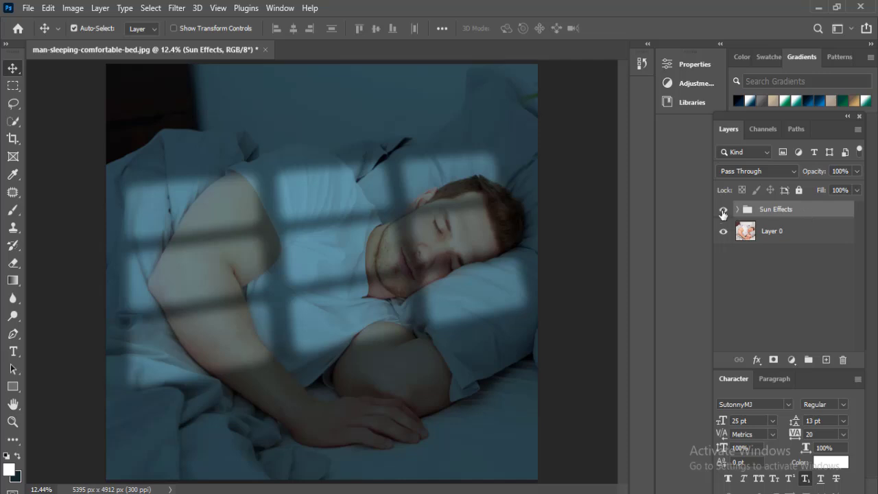
click(723, 211)
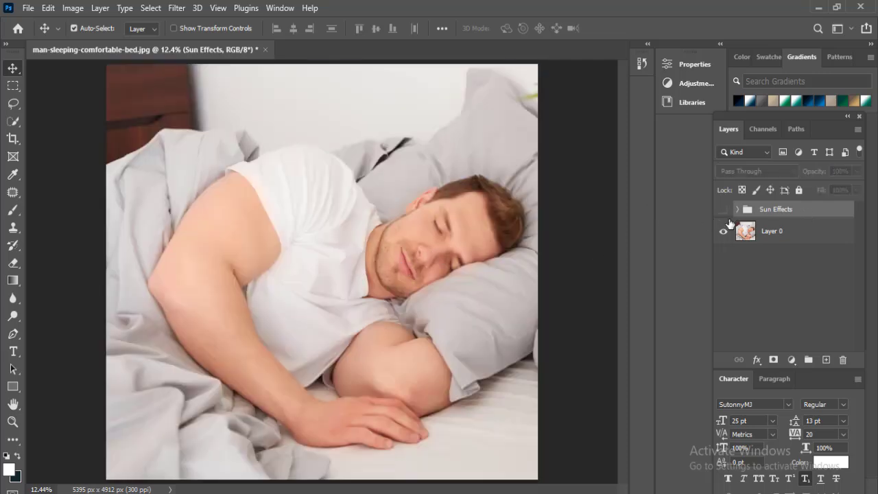
click(725, 211)
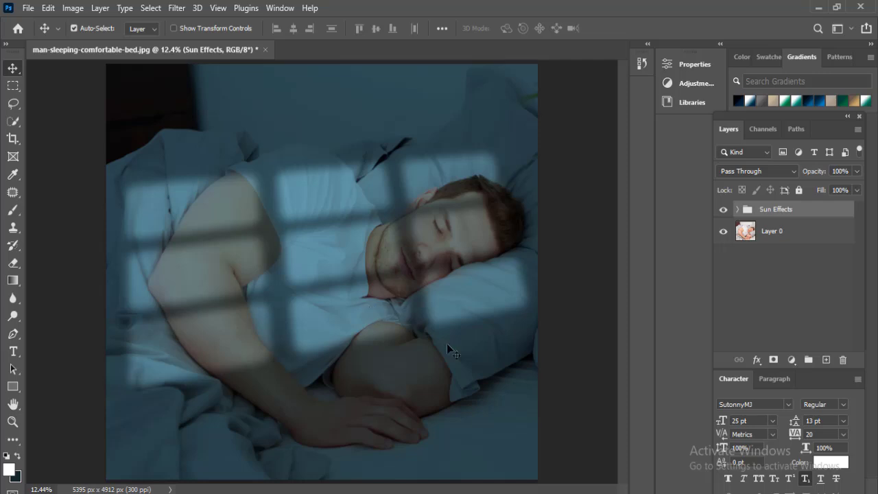